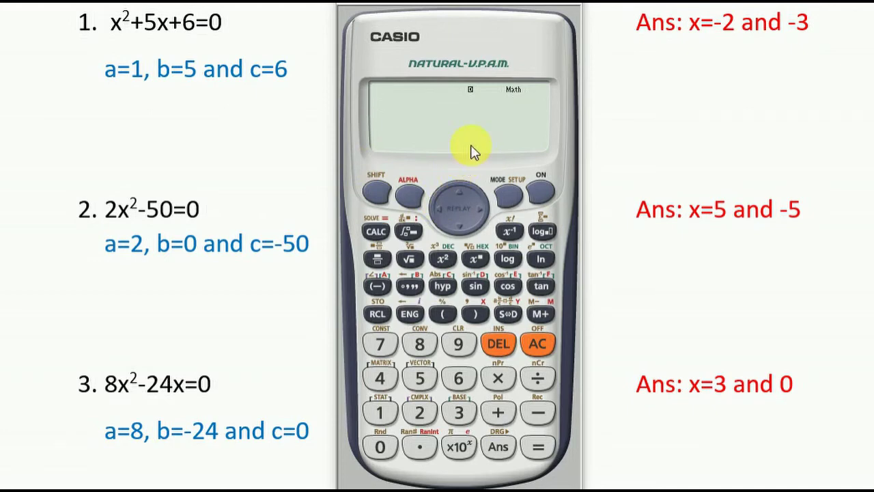
Choose MODE 5:EQN, then equation type 3:aX²+bX+c=0.
click(506, 196)
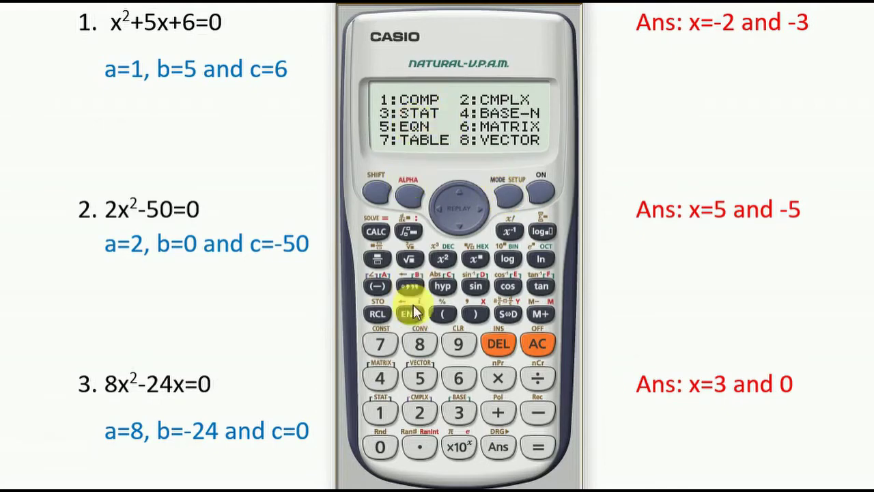
click(419, 378)
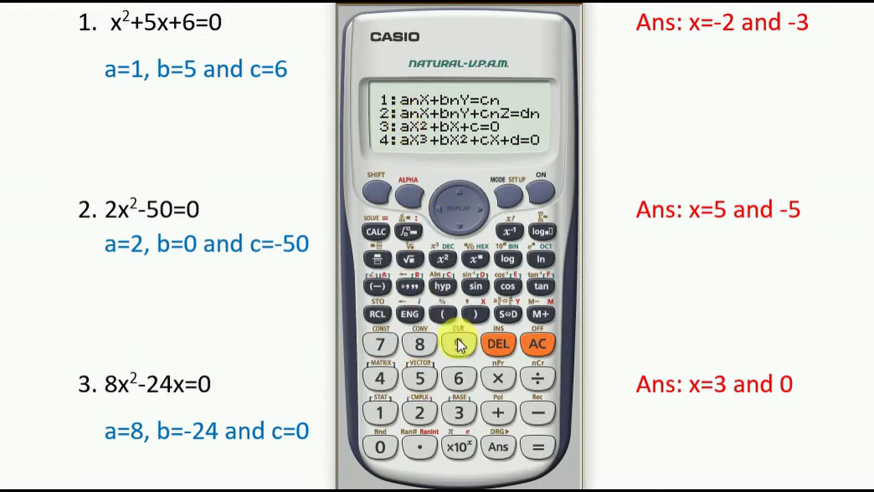
click(459, 412)
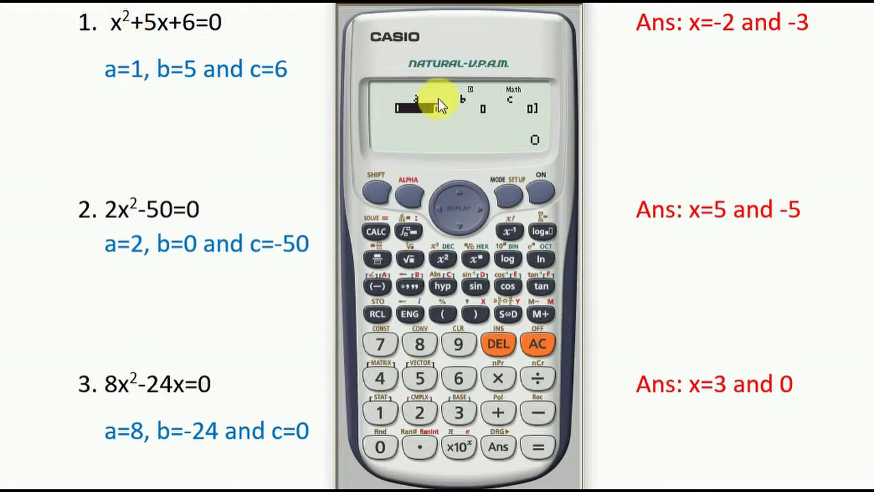
Enter coefficients a=1, b=5, c=6 and solve to show X1 = -2.
click(380, 415)
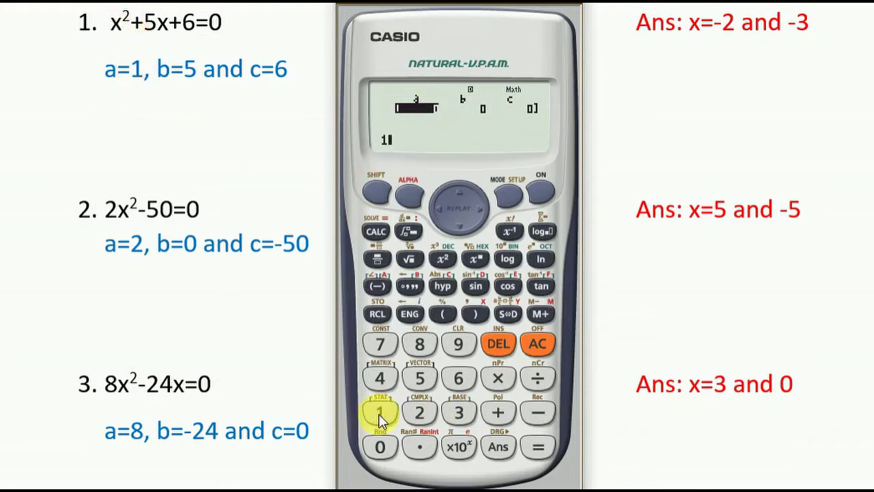
click(537, 449)
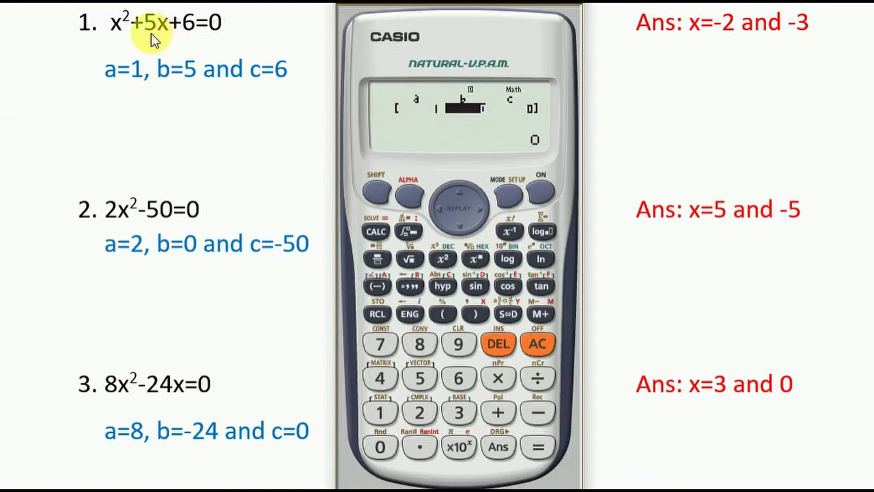
click(422, 378)
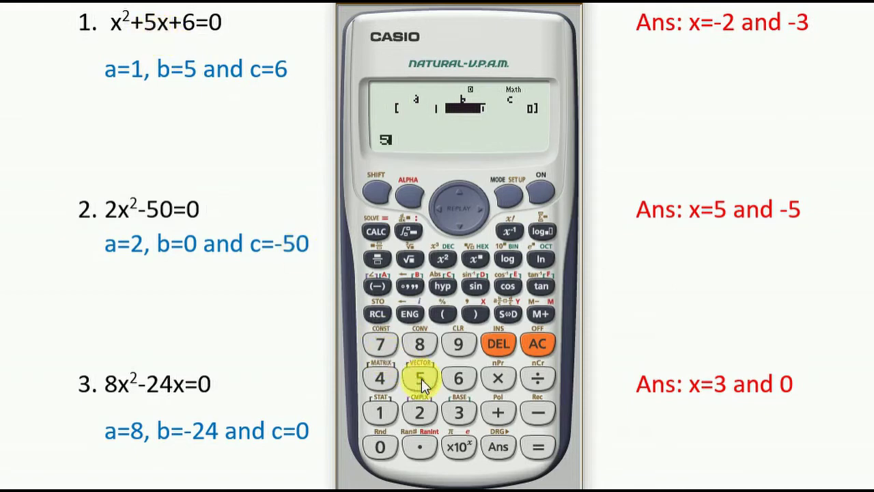
click(538, 447)
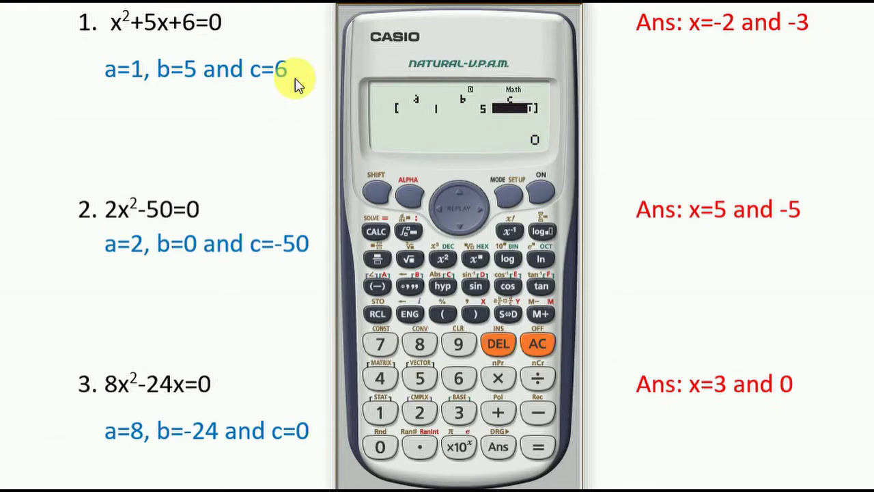
click(458, 382)
click(540, 447)
click(540, 447)
click(539, 447)
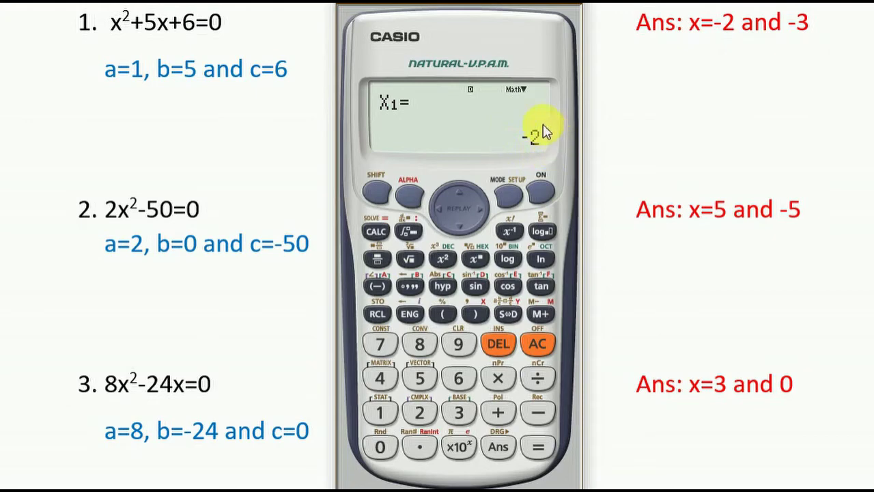
Cycle through the coefficients and X1 = -2, ending on the second root X2 = -3.
click(536, 449)
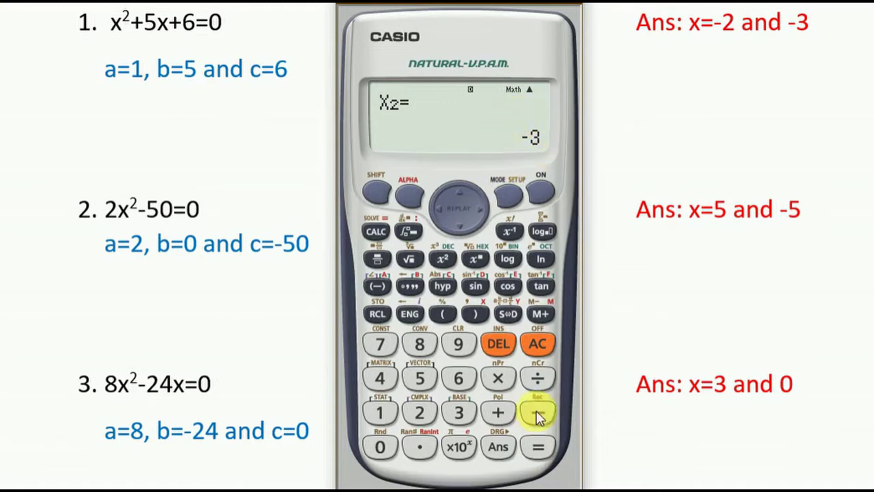
click(548, 448)
click(547, 450)
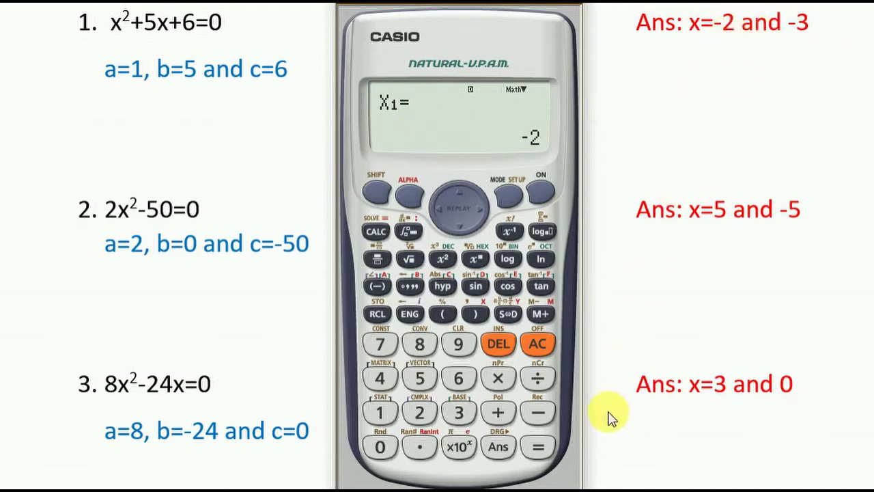
click(538, 447)
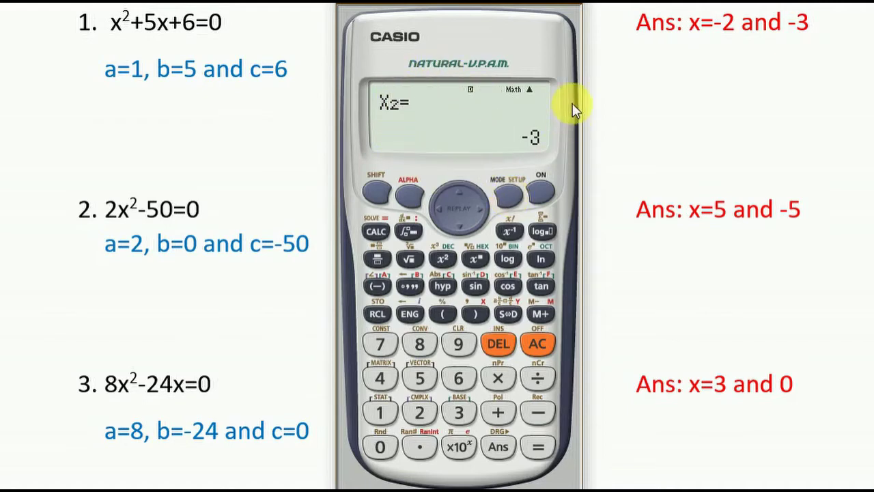
Switch to COMP mode, then reselect EQN mode and the aX²+bX+c=0 quadratic type.
click(513, 199)
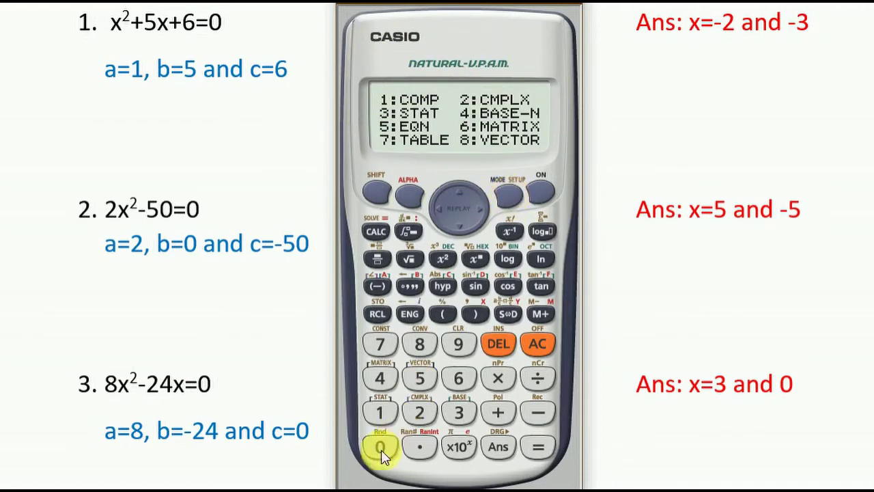
click(381, 414)
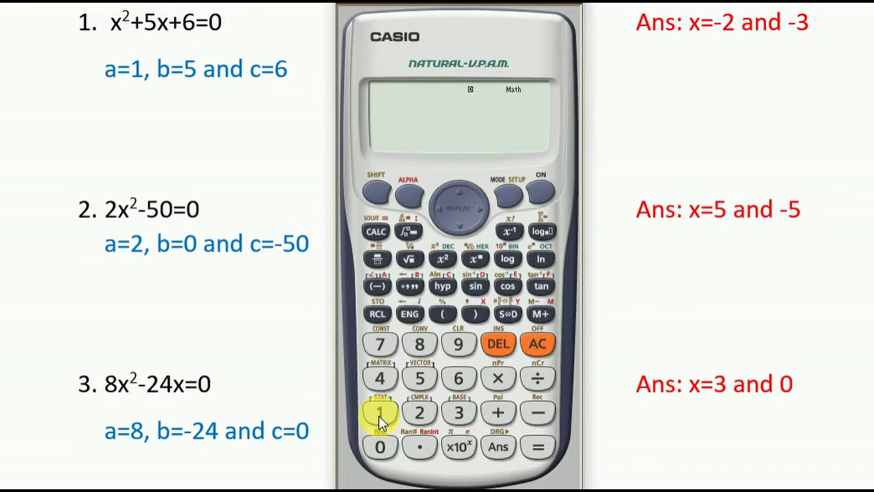
click(513, 194)
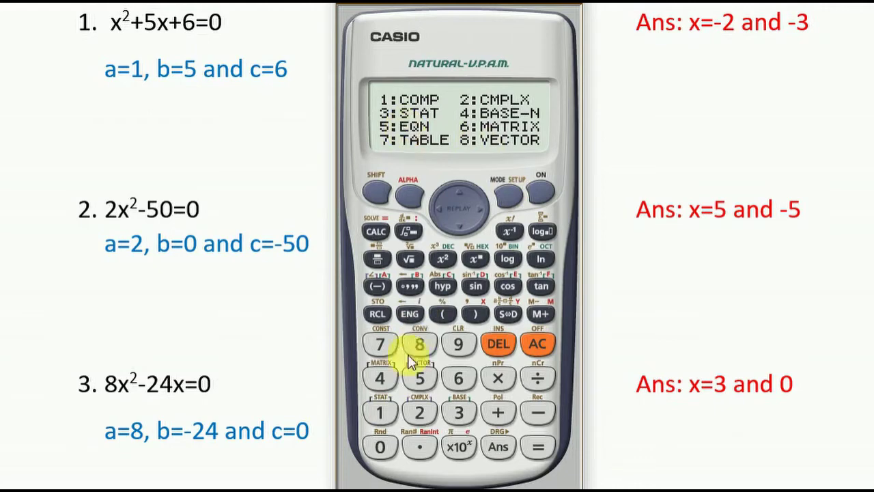
click(419, 381)
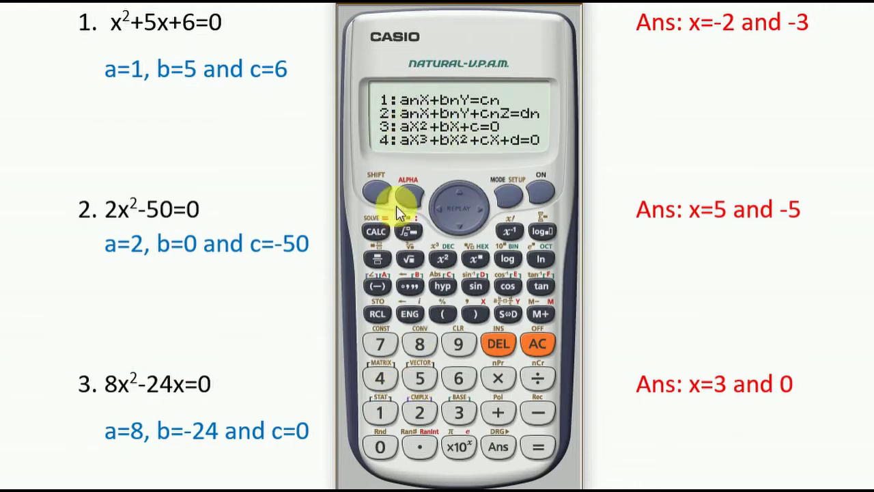
click(460, 414)
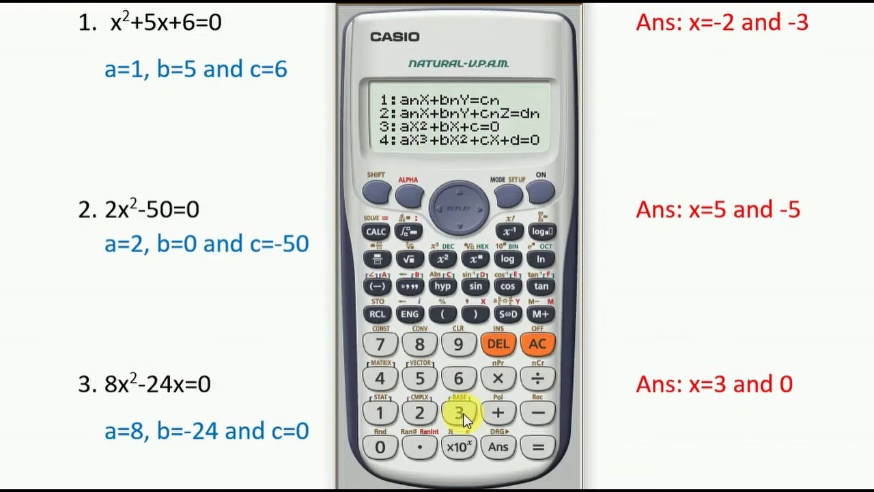
click(459, 412)
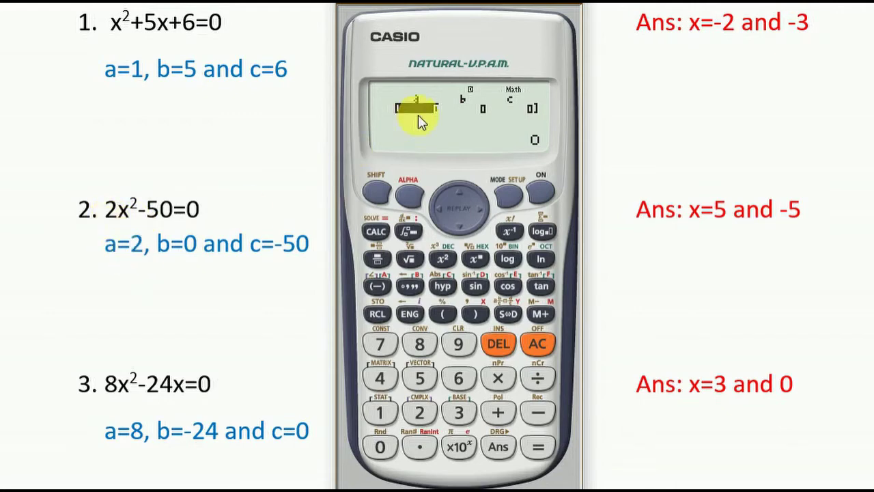
Store 2, 0 and negative 50 as coefficients a, b and c.
click(419, 413)
click(539, 449)
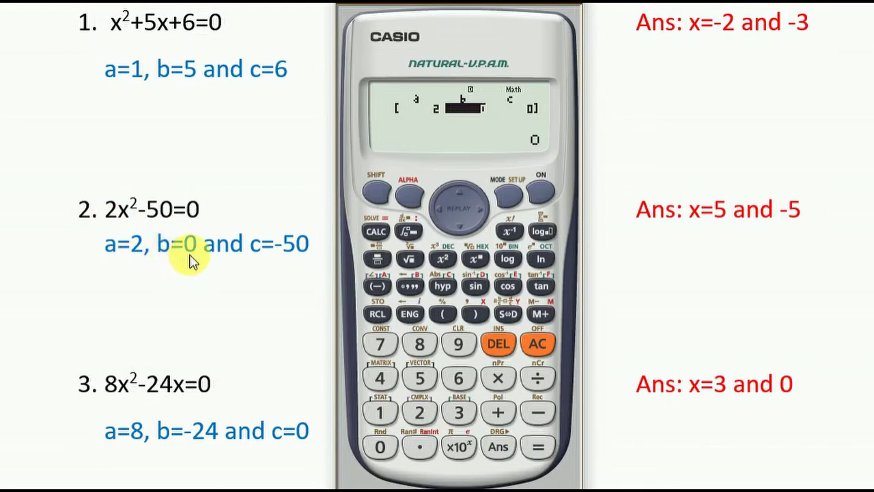
click(383, 447)
click(538, 451)
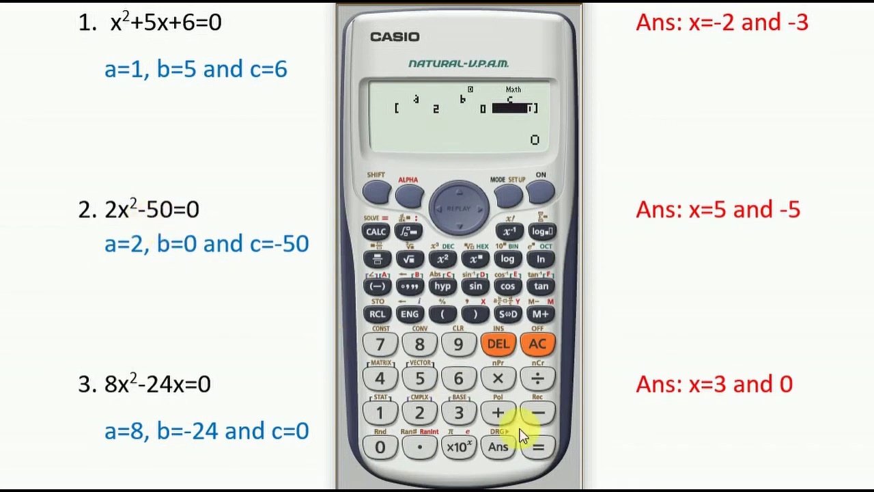
click(538, 412)
click(426, 378)
click(387, 447)
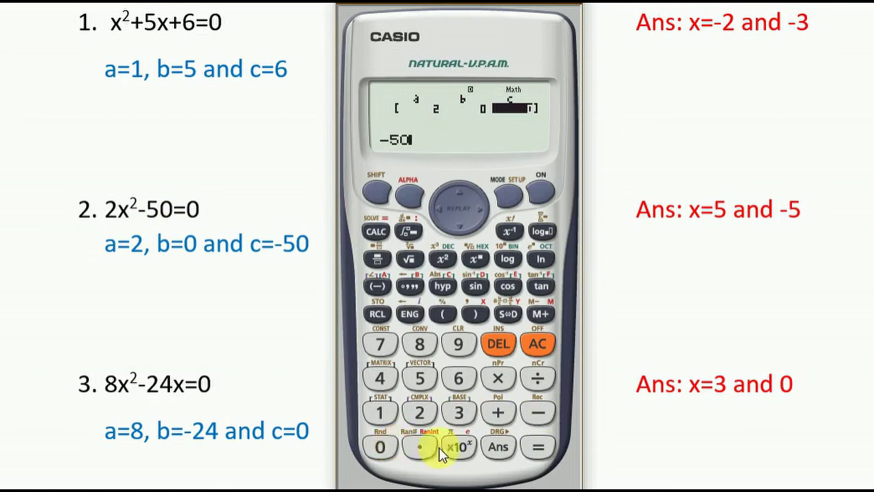
click(539, 448)
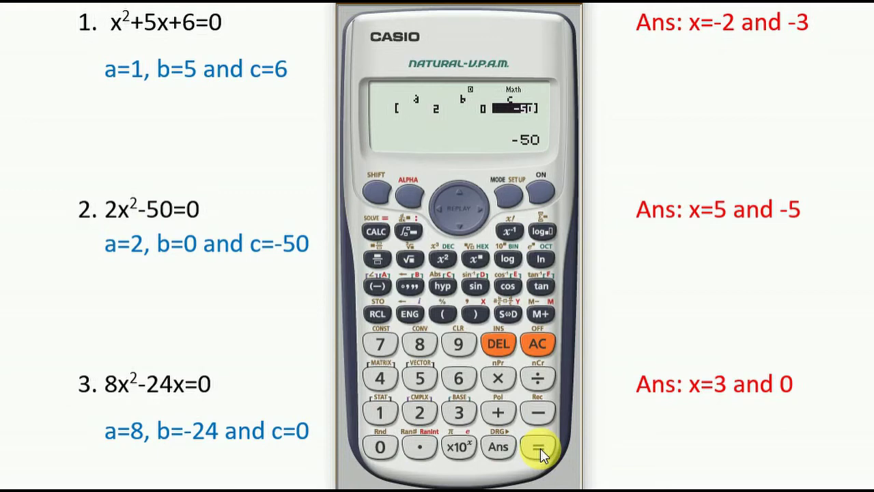
Display the roots of 2x²-50=0: X1 = 5, then X2 = -5.
click(538, 449)
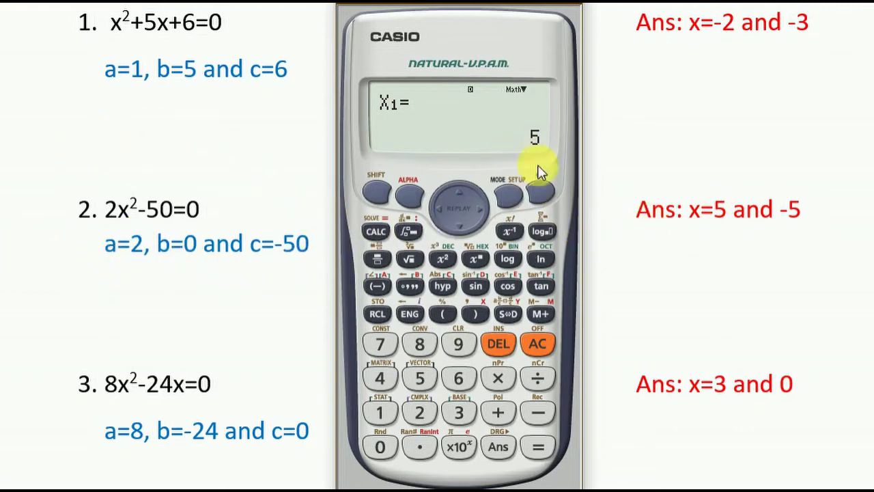
click(539, 447)
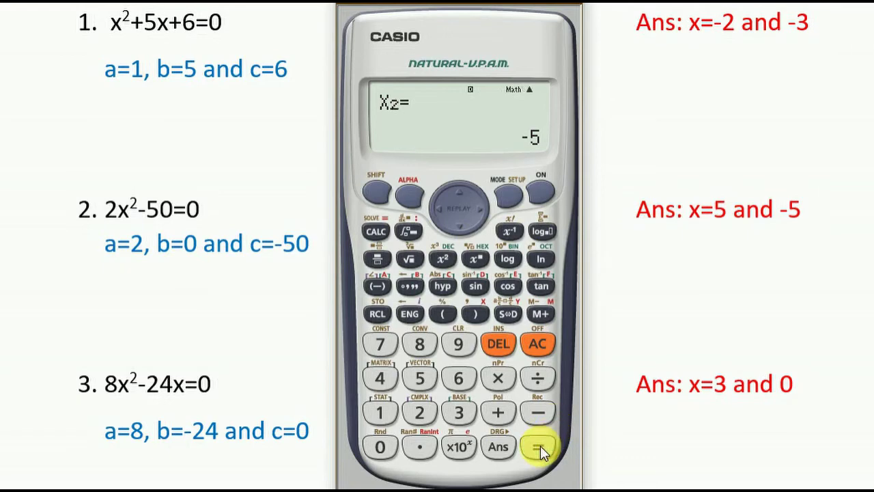